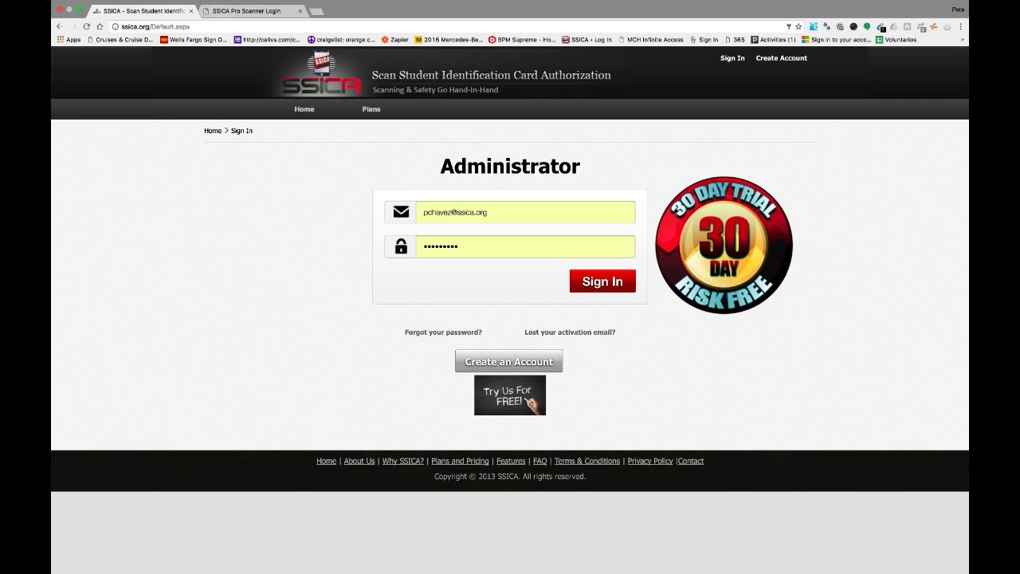
# - Switch to the Pro Scanner login tab at proscanner.org, with the saved credentials prefilled
pyautogui.hotkey('ctrl', 'Tab')
pyautogui.press('super+l')
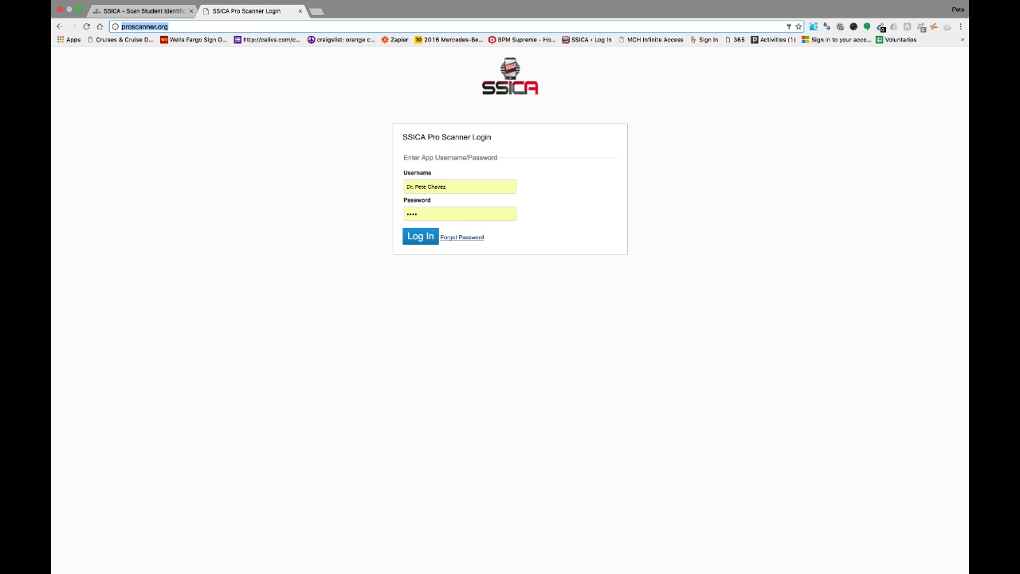
# - Log in to Pro Scanner with the prefilled saved username and password
pyautogui.moveTo(448, 186); pyautogui.dragTo(404, 186)
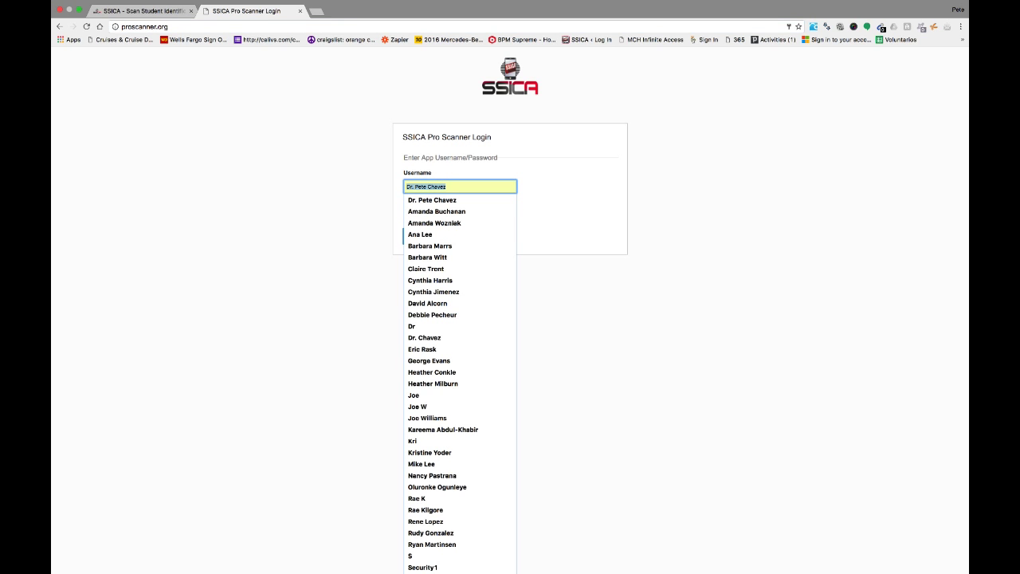
pyautogui.click(382, 190)
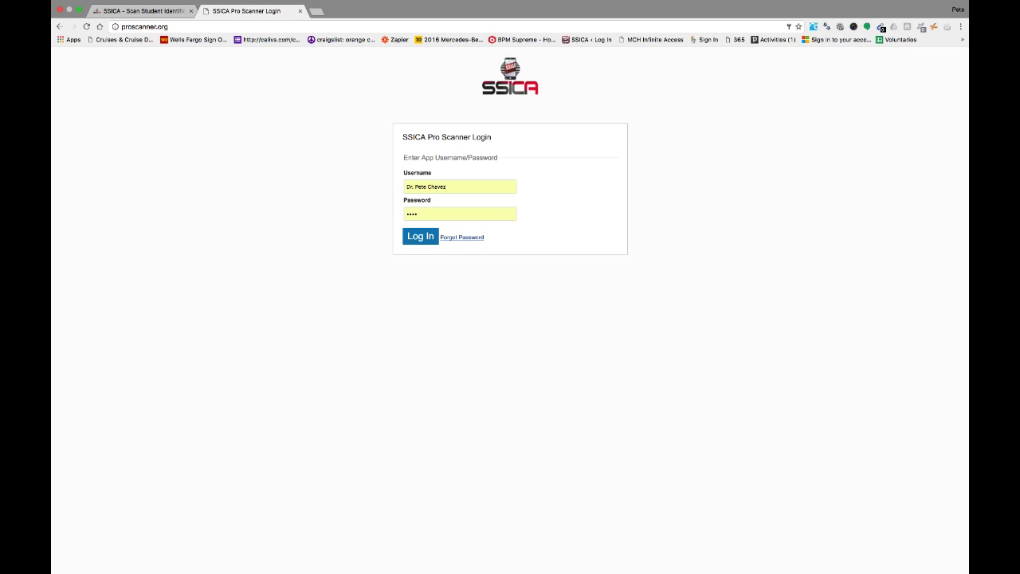
pyautogui.click(420, 236)
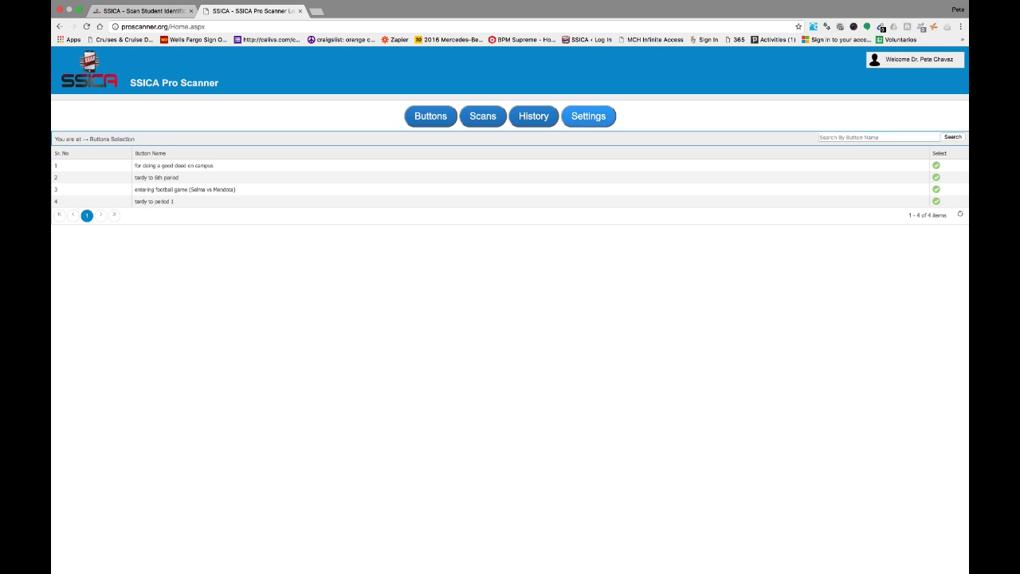
# - In App User Settings, turn Clear History at Log Out on and back off, confirming both alerts
pyautogui.click(588, 115)
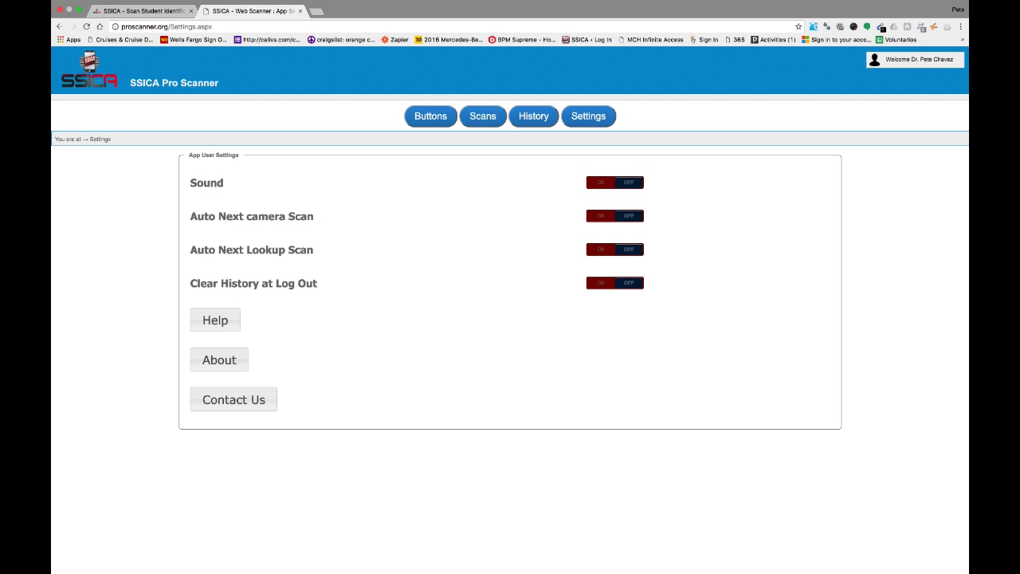
pyautogui.click(607, 283)
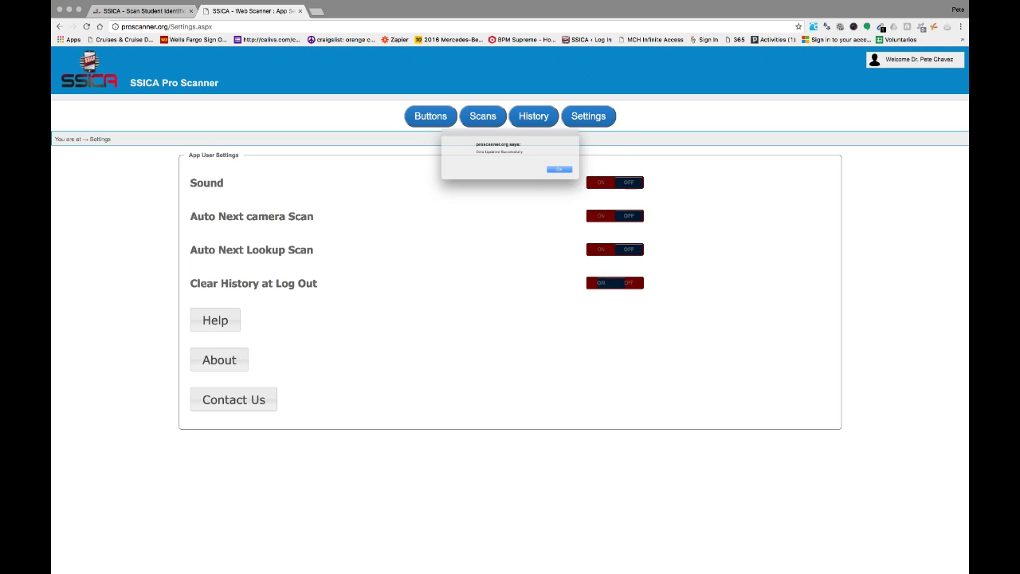
pyautogui.click(582, 175)
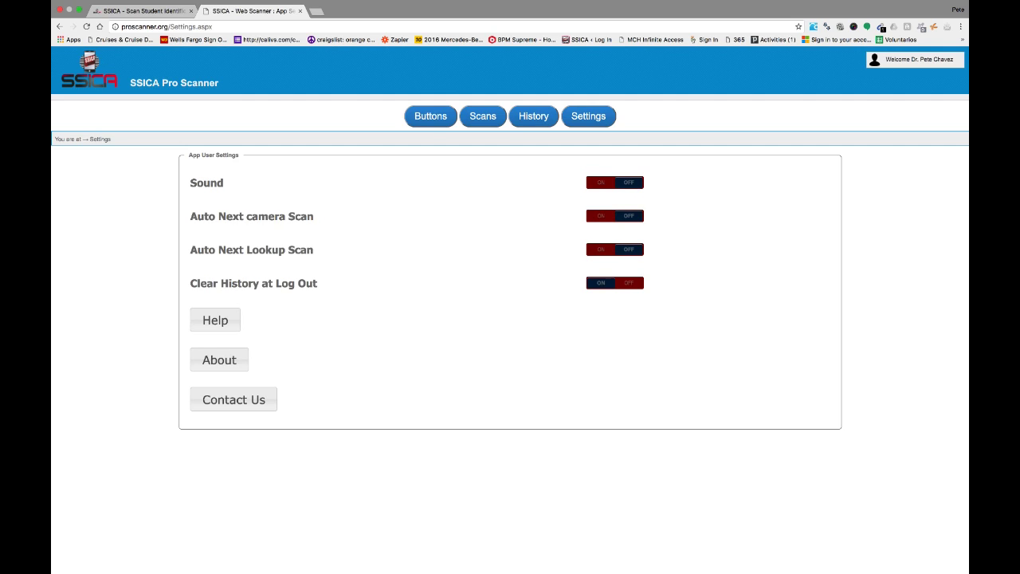
pyautogui.click(615, 283)
pyautogui.press('Return')
pyautogui.click(533, 117)
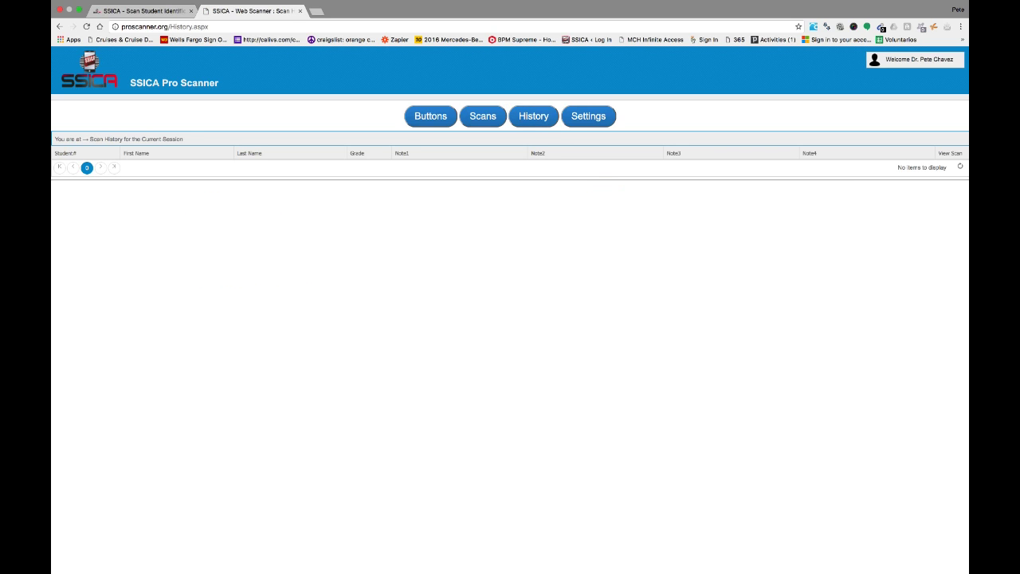
# - Leave the empty session scan history and go back to the Buttons Selection list
pyautogui.click(430, 116)
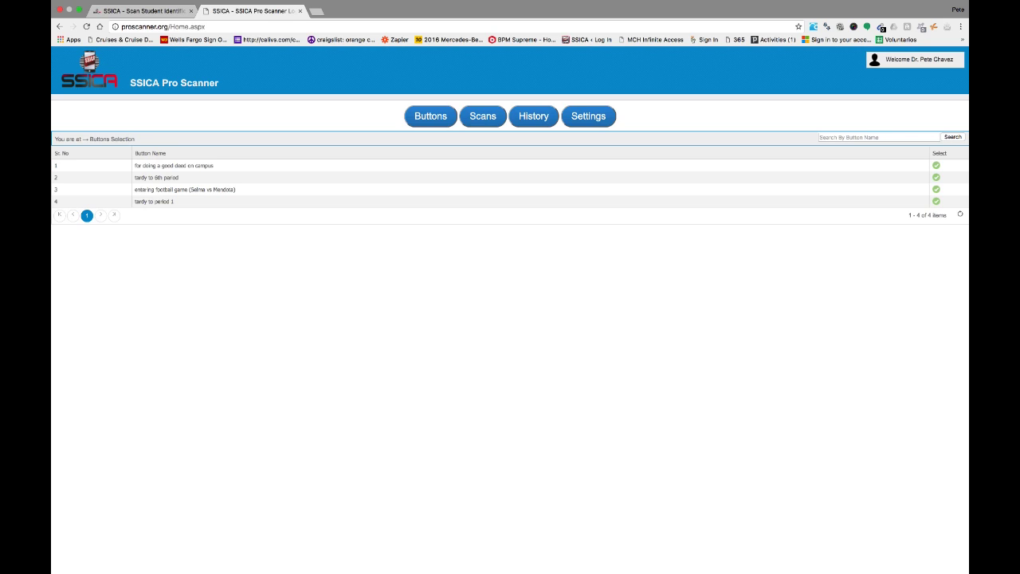
pyautogui.click(478, 201)
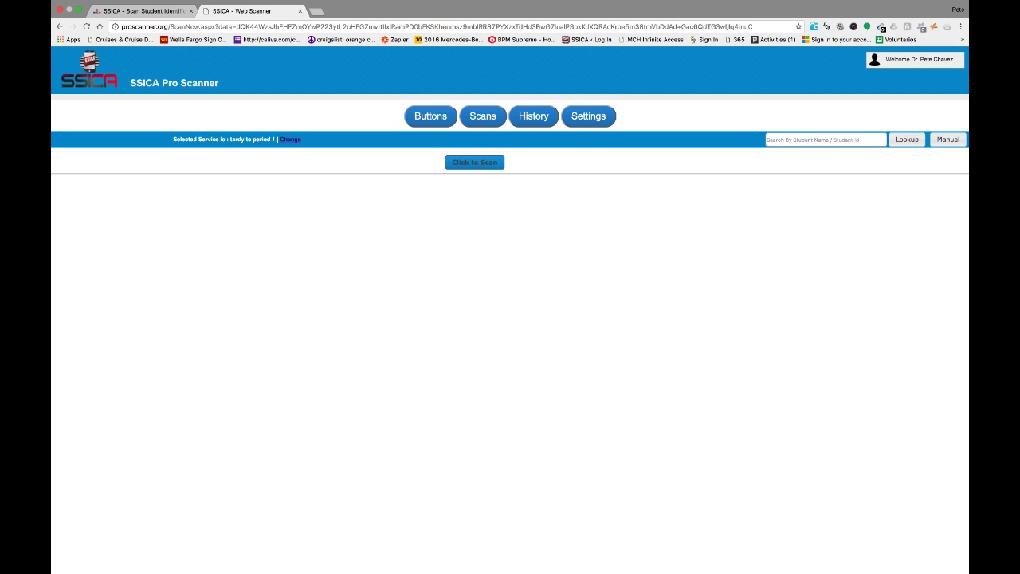
pyautogui.click(290, 140)
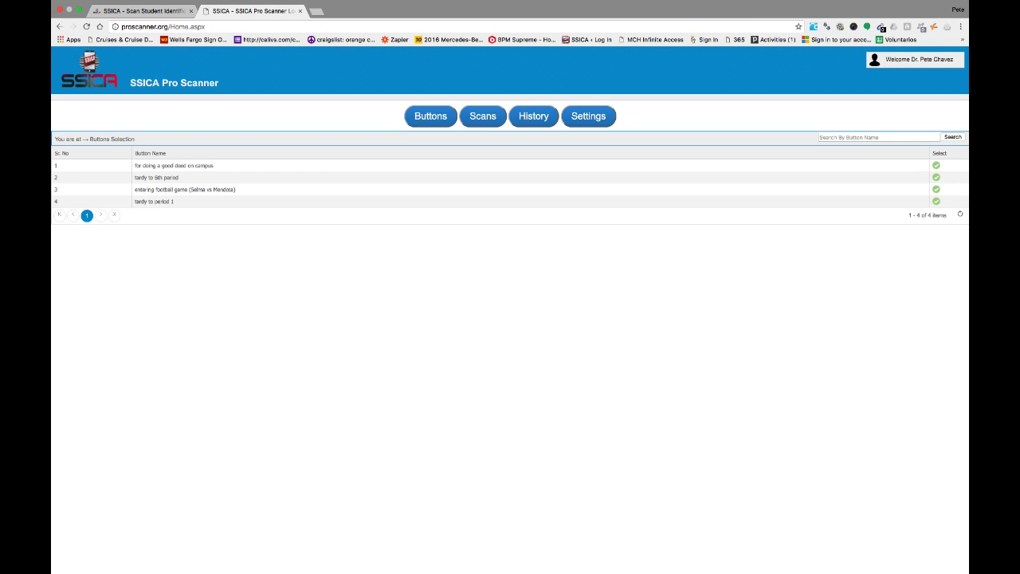
pyautogui.click(154, 201)
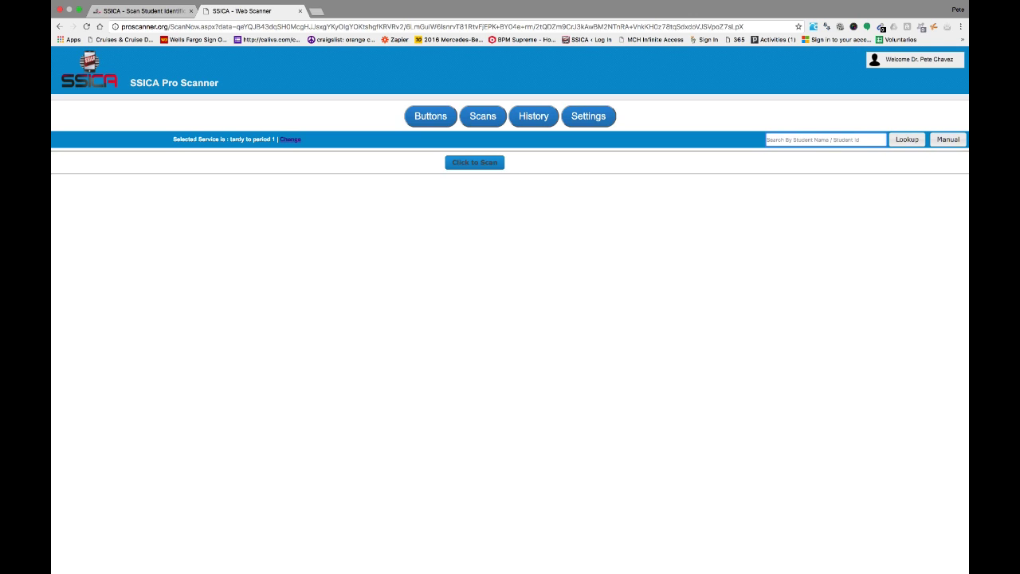
pyautogui.press('Return')
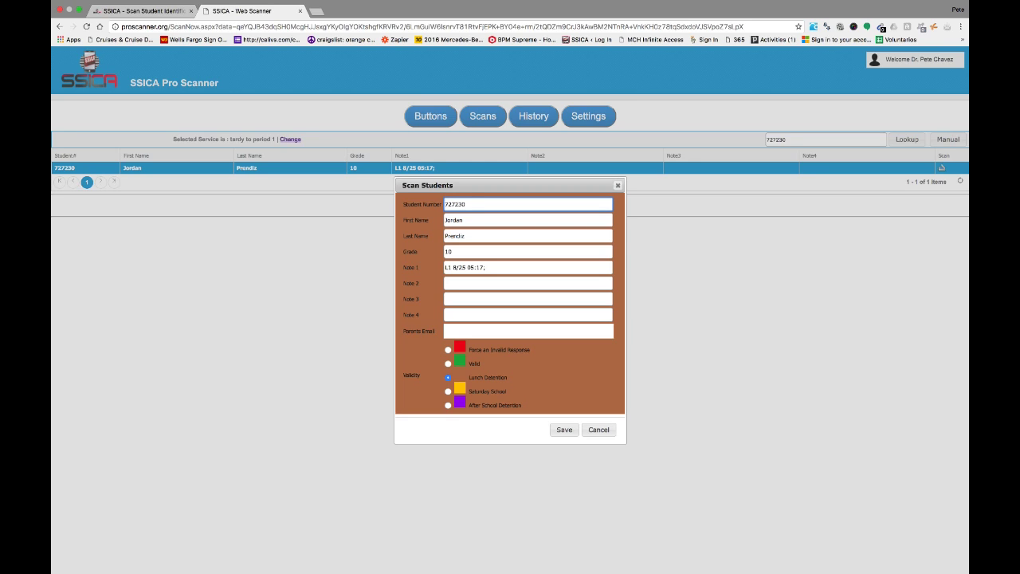
# - Enter Note 2 'Student arrives late to class daily', signed with the teacher's name, and save the scan
pyautogui.click(527, 284)
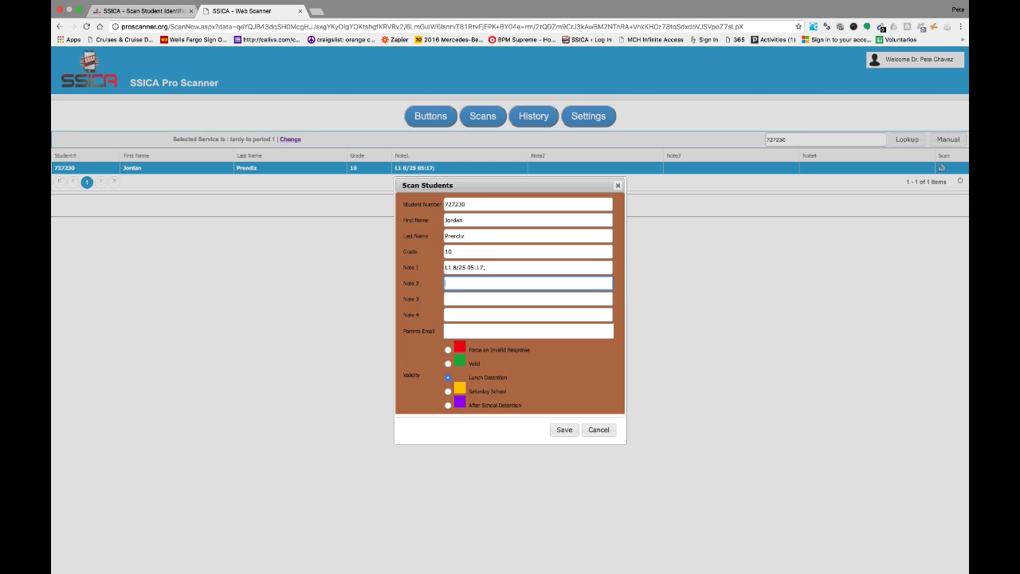
pyautogui.write('Student arrives late to class dail')
pyautogui.write('y - Dr. Chavez')
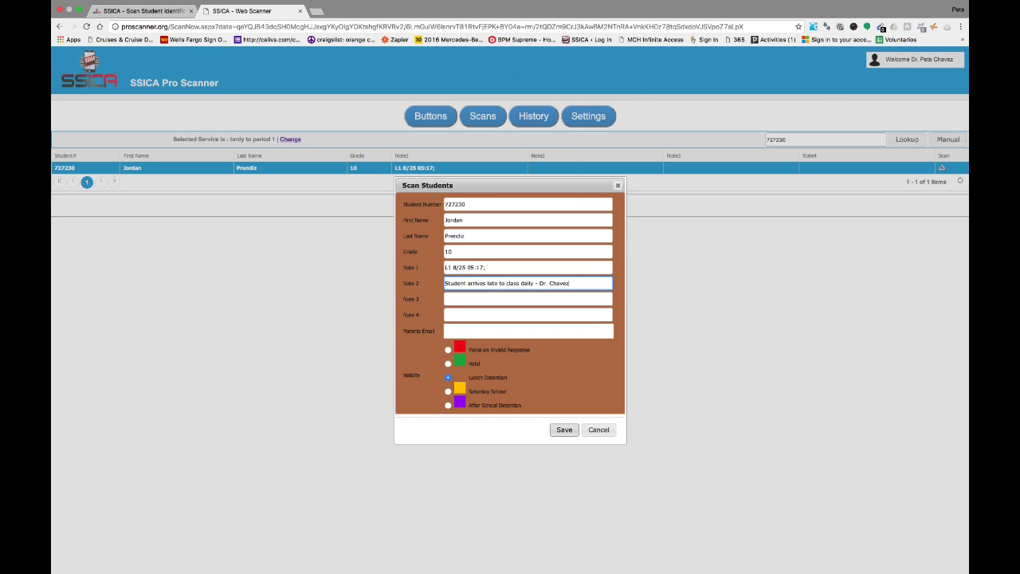
pyautogui.click(564, 429)
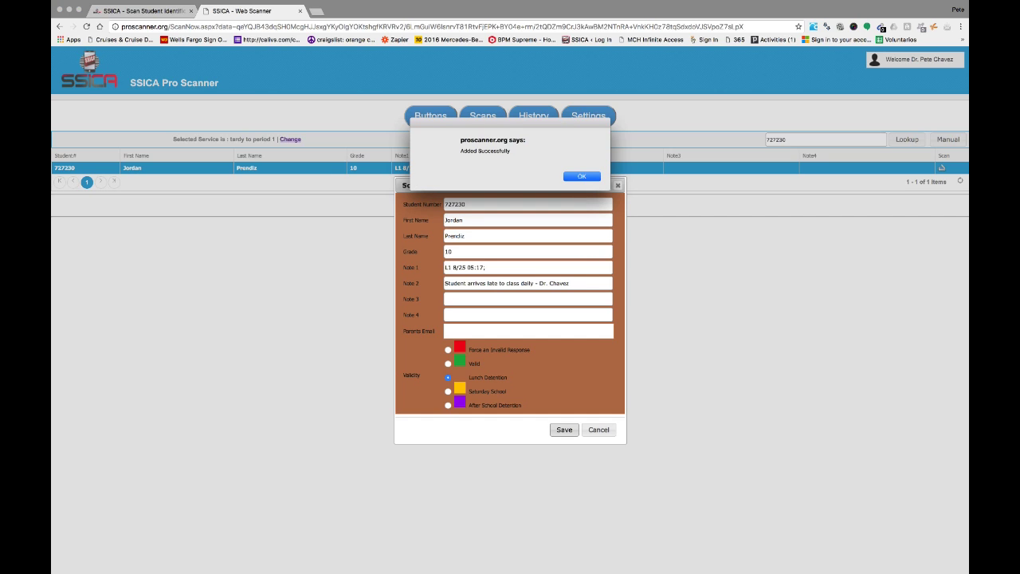
pyautogui.press('Return')
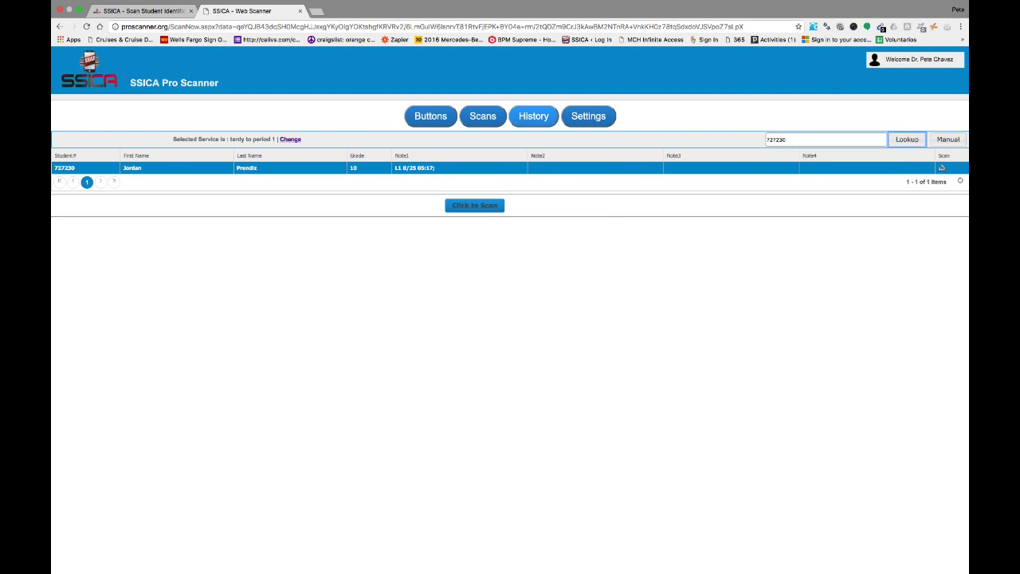
# - Open Scan History, view the student's saved scan details, then close them
pyautogui.click(533, 116)
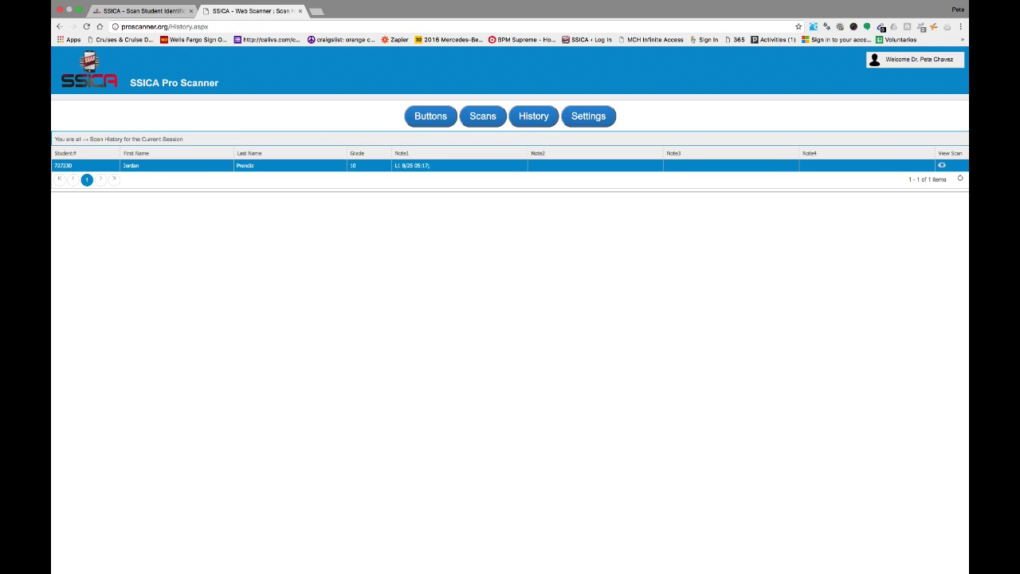
pyautogui.click(942, 165)
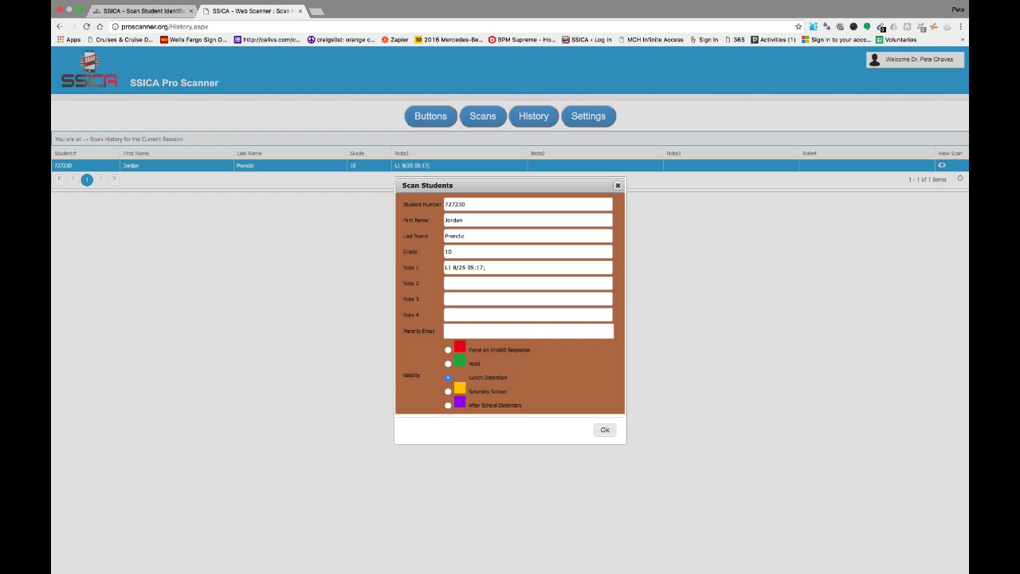
pyautogui.click(617, 185)
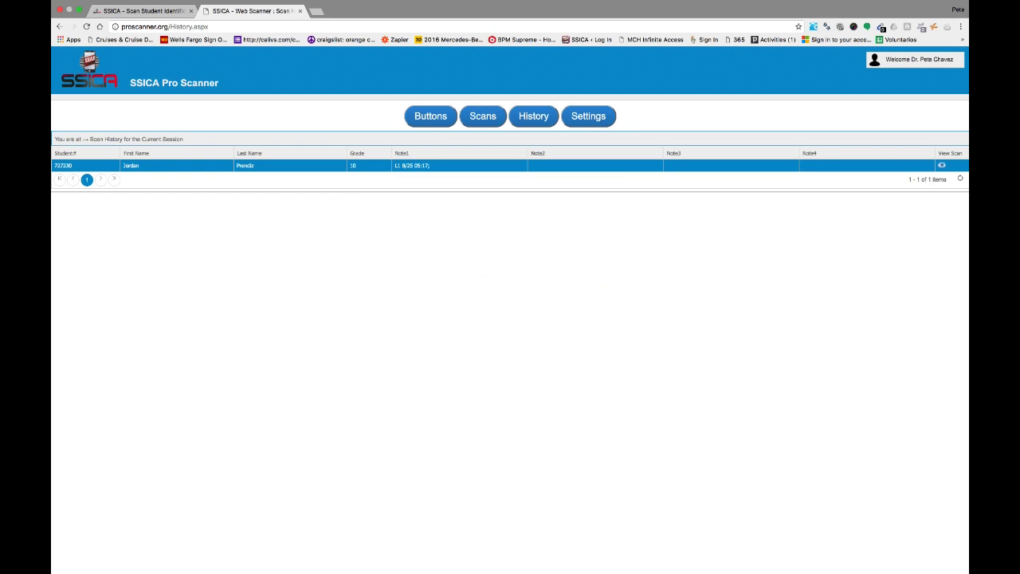
# - Sign in to the SSICA admin site as administrator and open the Off Campus Authorization 2016 roster
pyautogui.click(143, 11)
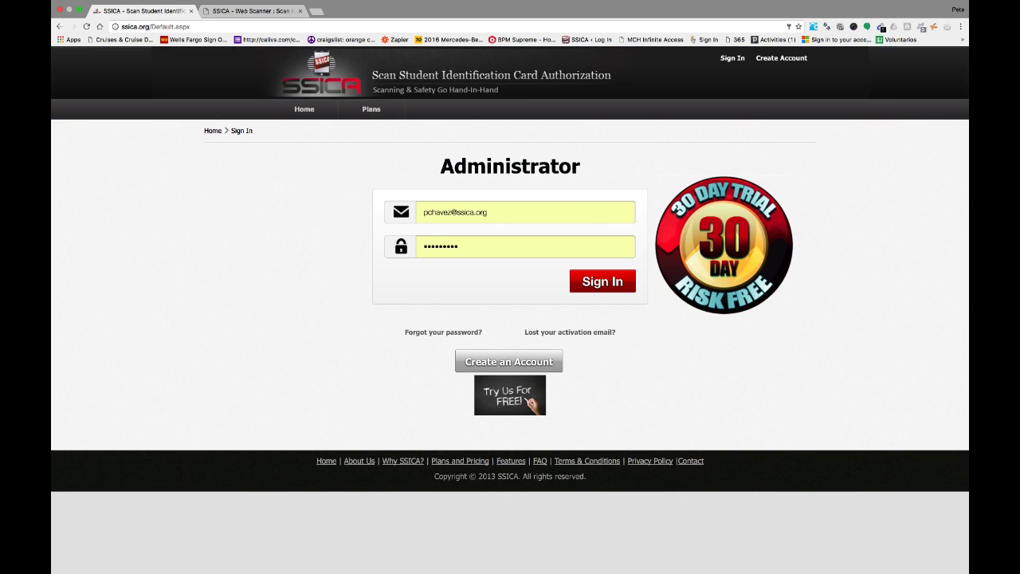
pyautogui.click(603, 281)
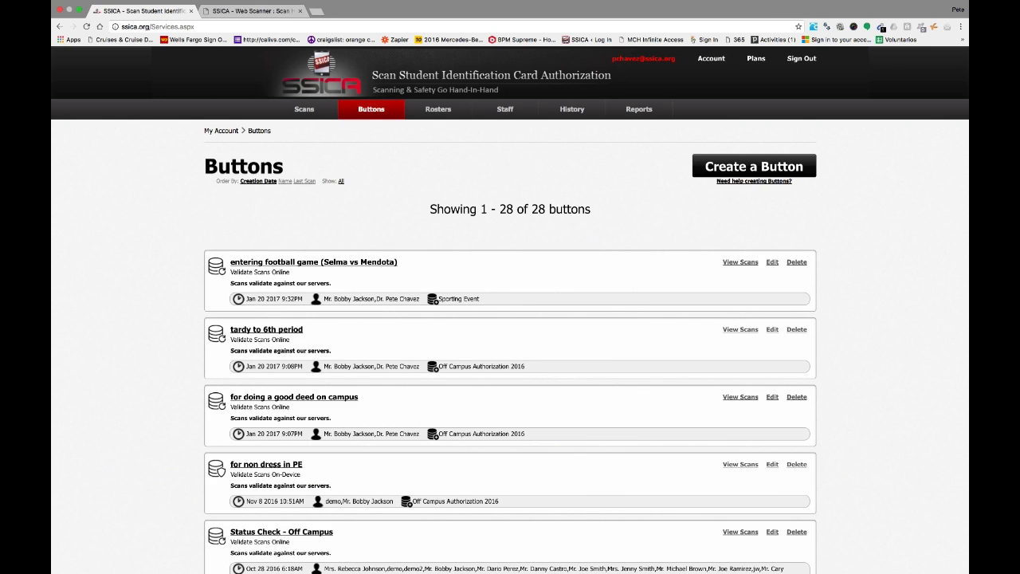
pyautogui.click(437, 109)
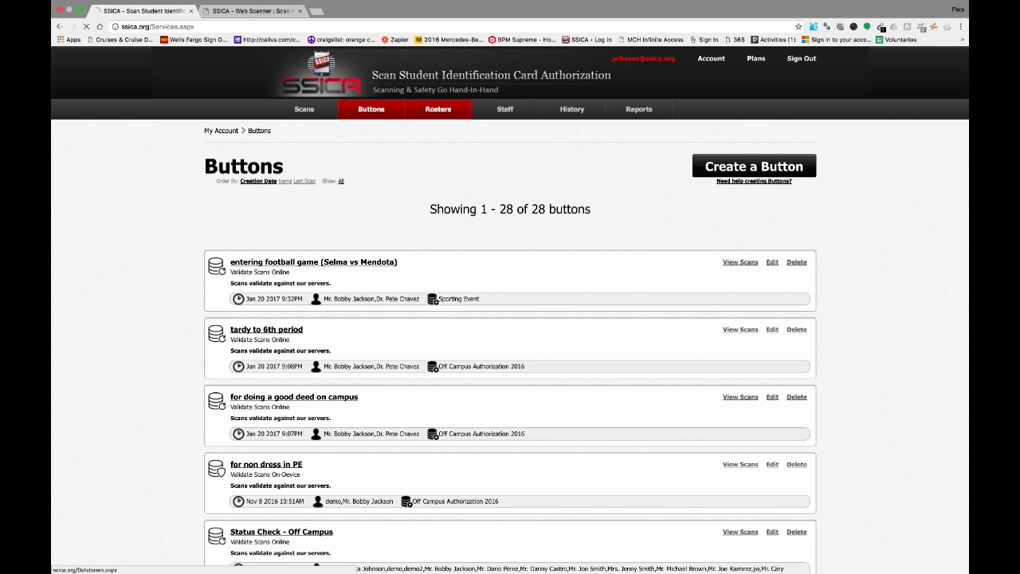
pyautogui.scroll(-10, 510, 319)
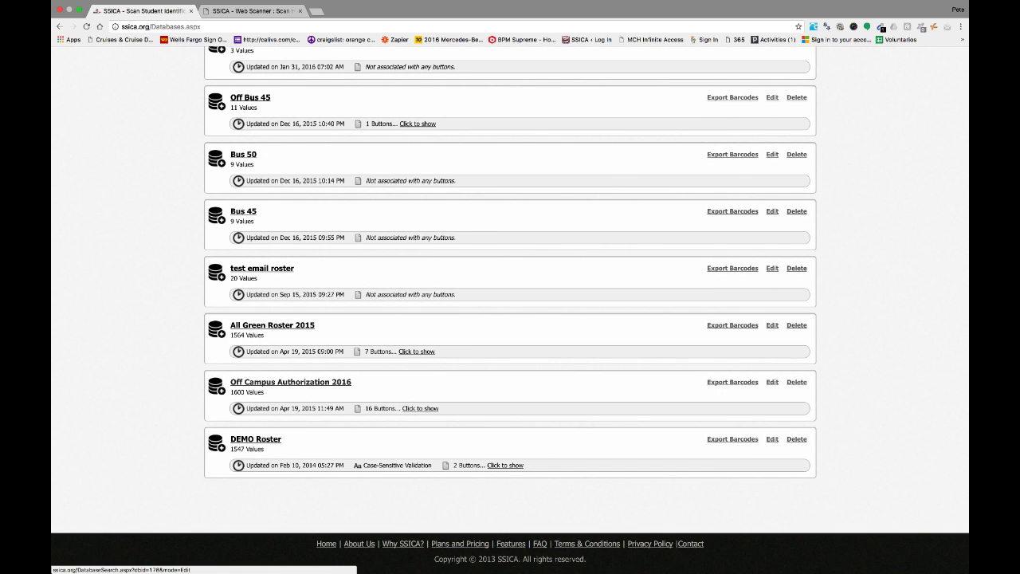
pyautogui.click(290, 382)
pyautogui.scroll(-2, 510, 310)
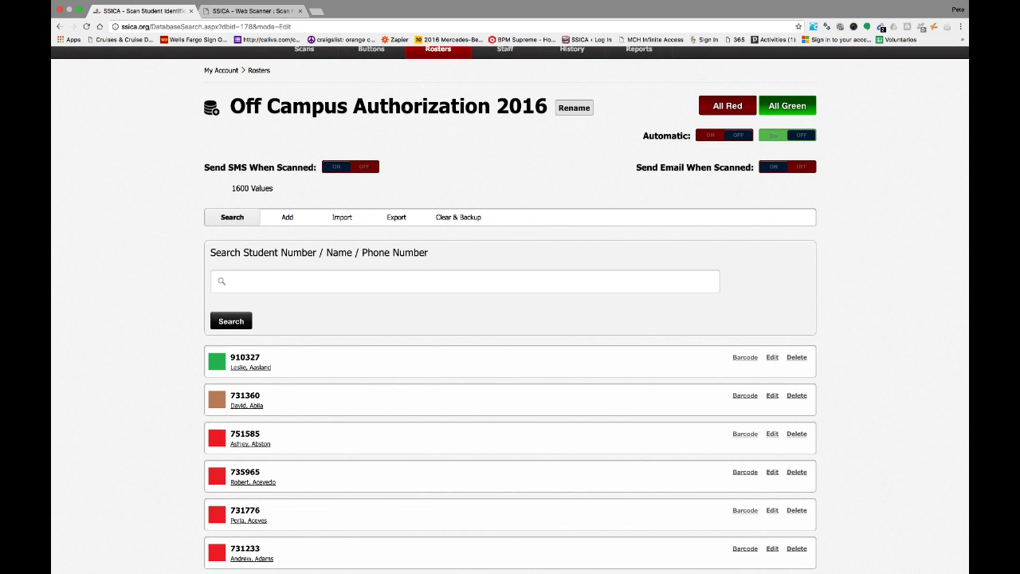
pyautogui.click(464, 281)
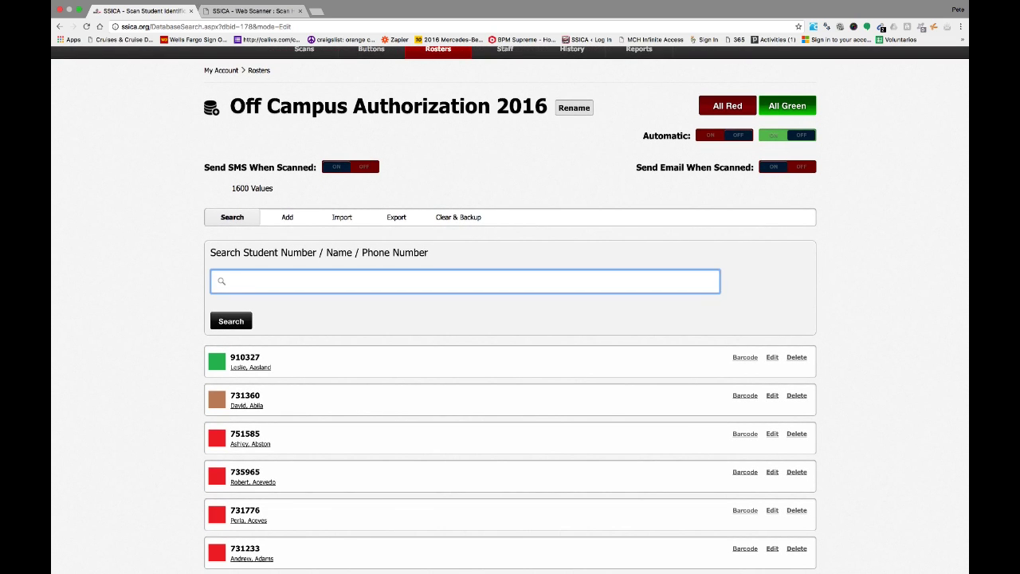
pyautogui.write('727230')
pyautogui.press('Return')
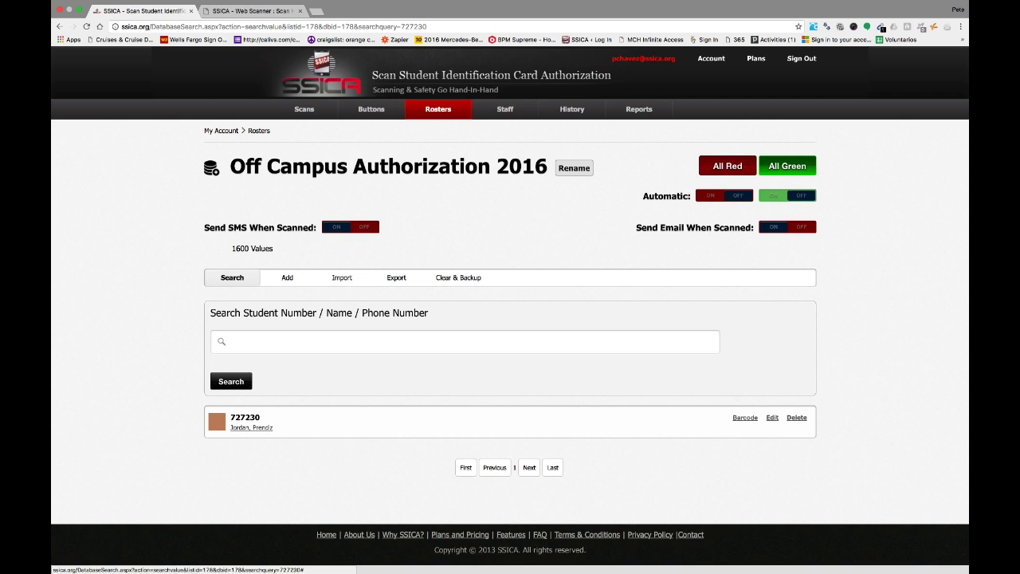
pyautogui.click(772, 418)
pyautogui.scroll(-2, 772, 418)
pyautogui.scroll(-1, 587, 310)
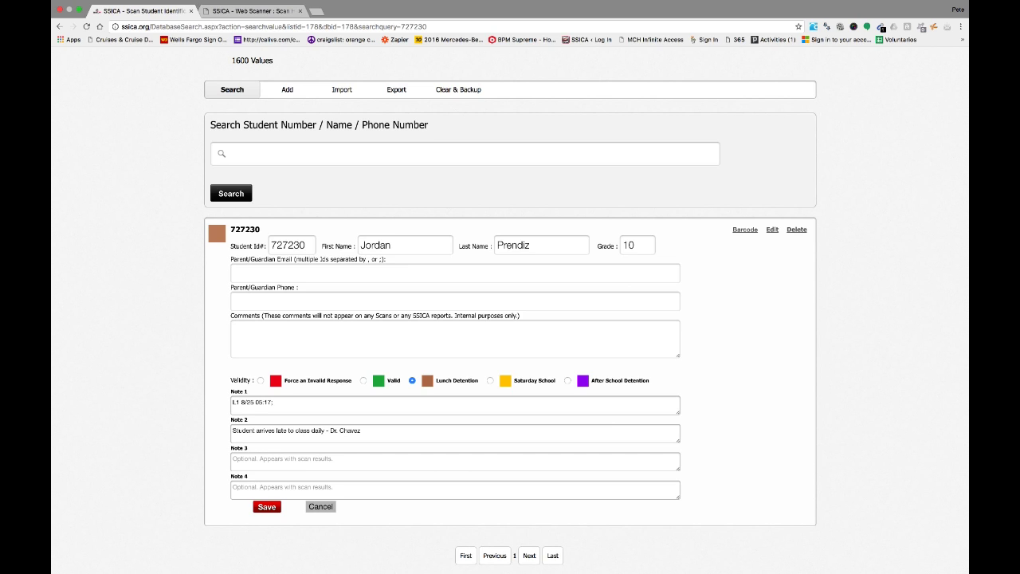
# - Delete the Note 2 text, save and reopen the record to verify, then return to Pro Scanner
pyautogui.moveTo(368, 431); pyautogui.dragTo(231, 431)
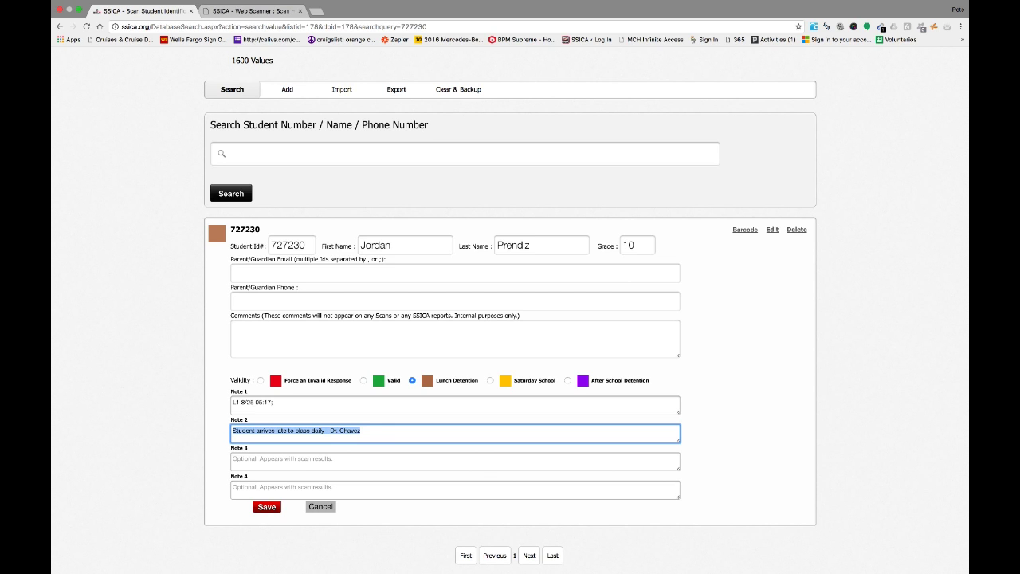
pyautogui.press('BackSpace')
pyautogui.click(266, 506)
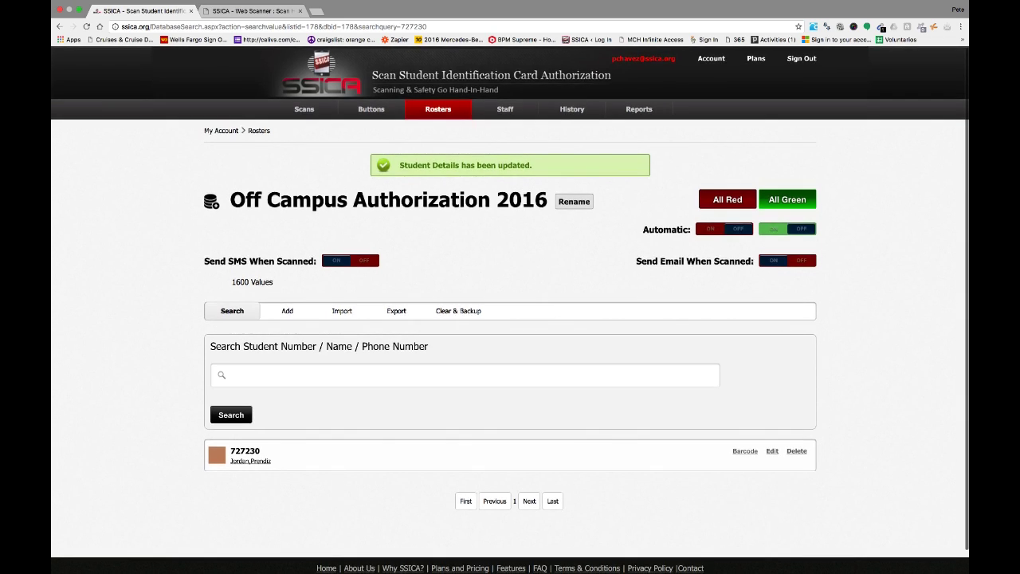
pyautogui.click(250, 462)
pyautogui.scroll(-3, 510, 318)
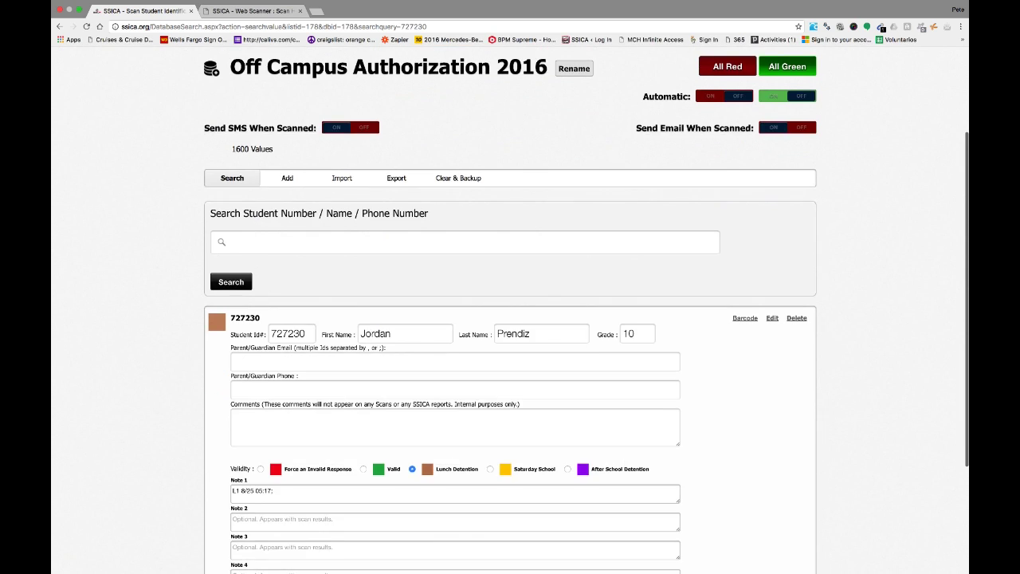
pyautogui.scroll(3, 510, 319)
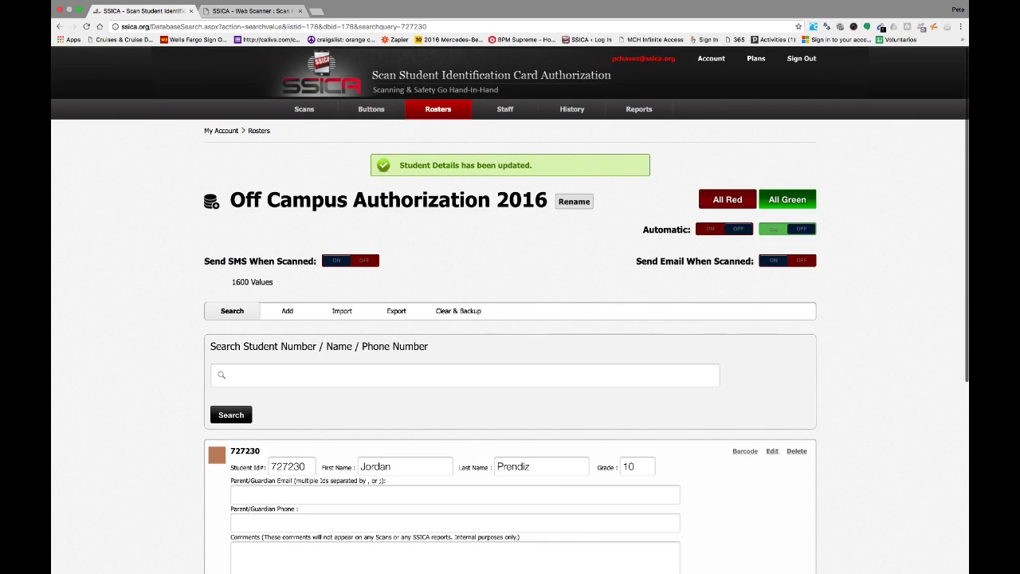
pyautogui.click(251, 11)
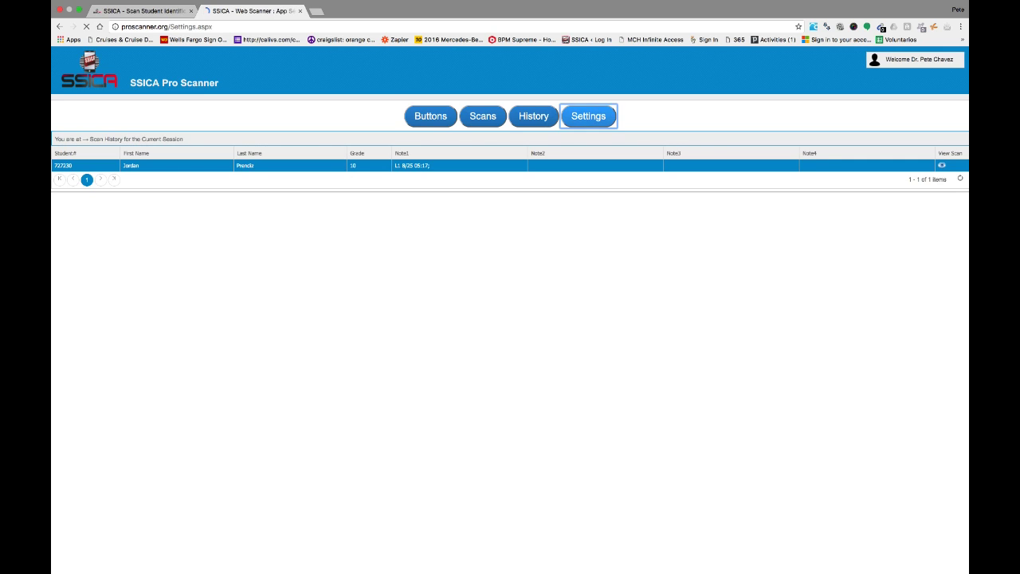
# - In App User Settings, view the Contact Us support e-mail address, then dismiss the message
pyautogui.click(588, 115)
pyautogui.click(234, 399)
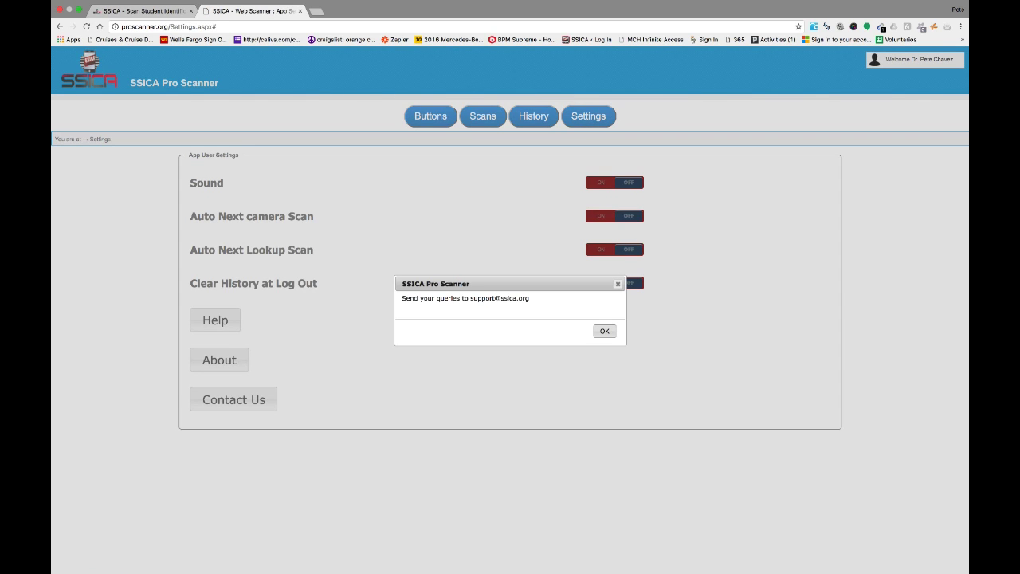
pyautogui.moveTo(470, 298); pyautogui.dragTo(529, 298)
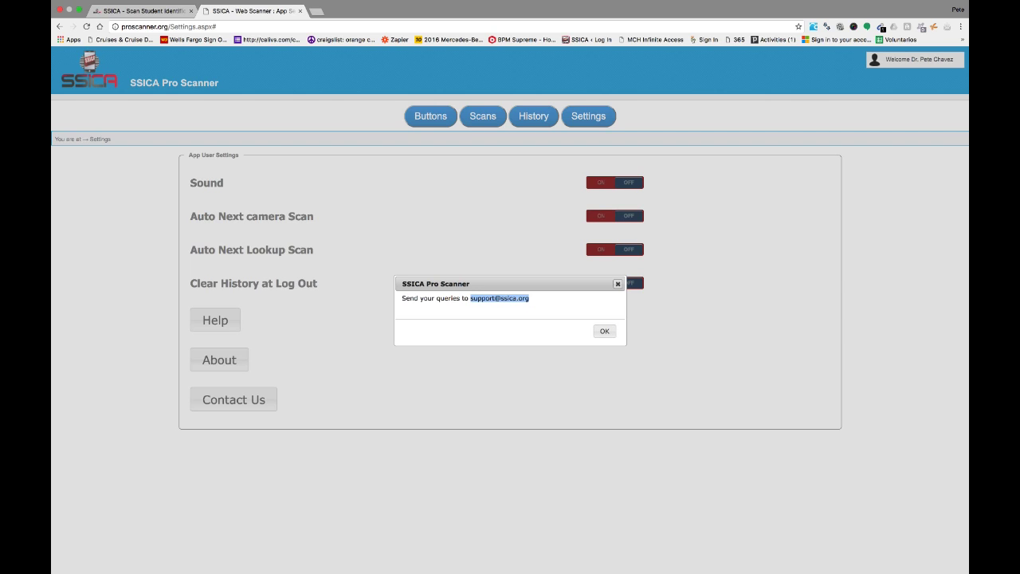
pyautogui.click(618, 284)
pyautogui.click(914, 59)
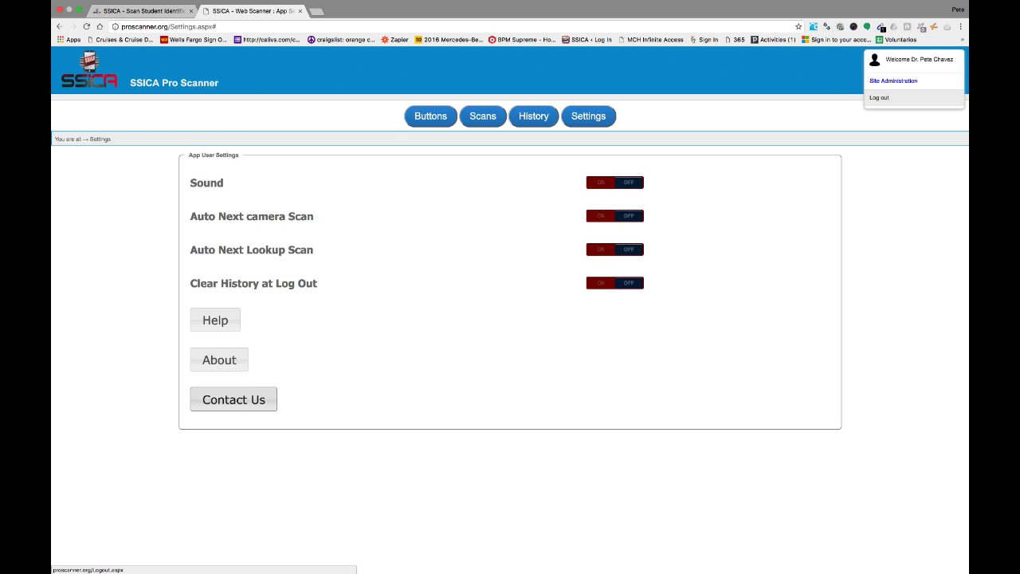
# - Log out of Pro Scanner from the Welcome menu and log back in with the pre-filled credentials
pyautogui.click(879, 97)
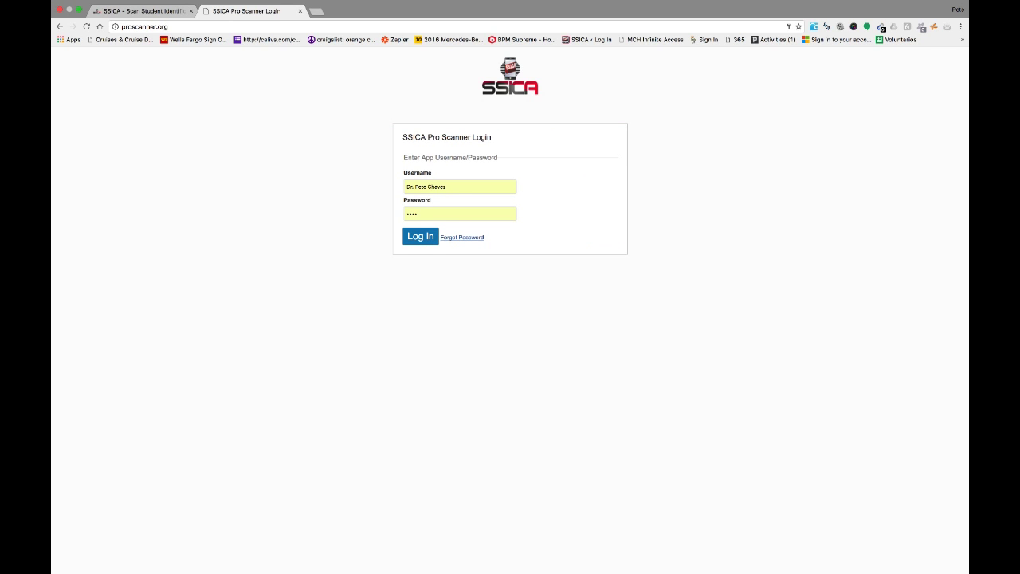
pyautogui.click(420, 236)
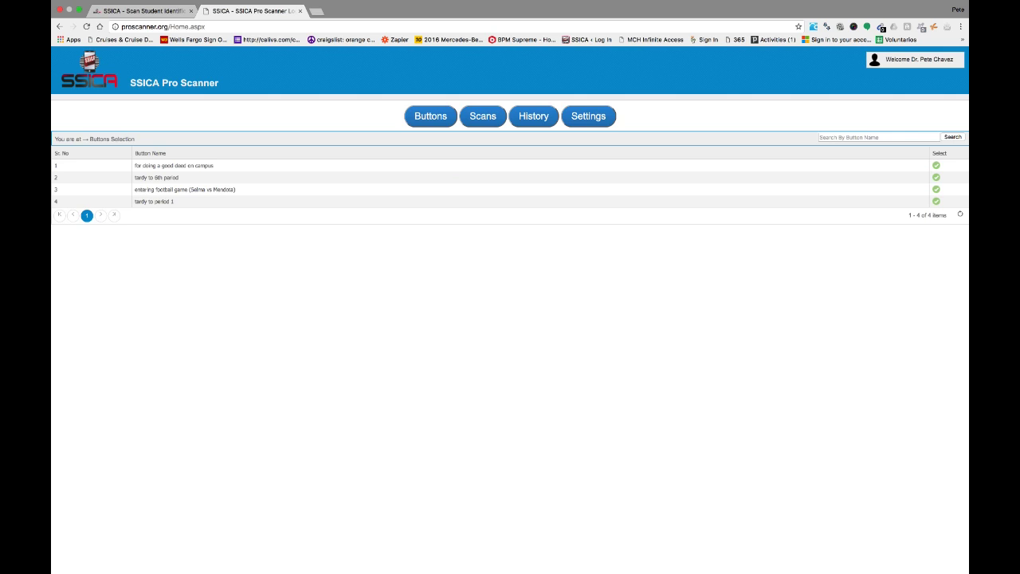